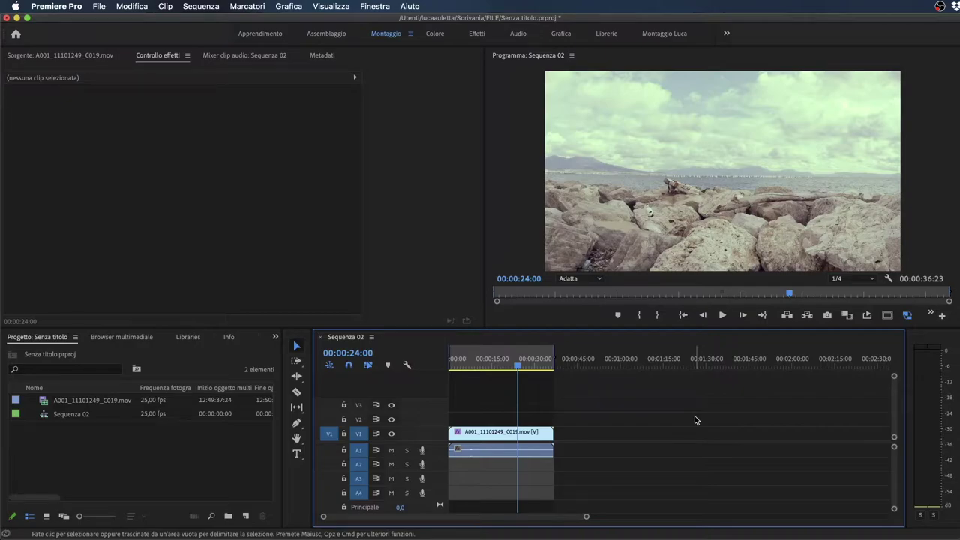
Open the Export Settings dialog for Sequenza 02 with Cmd+M.
{"action": "key", "text": "super+m"}
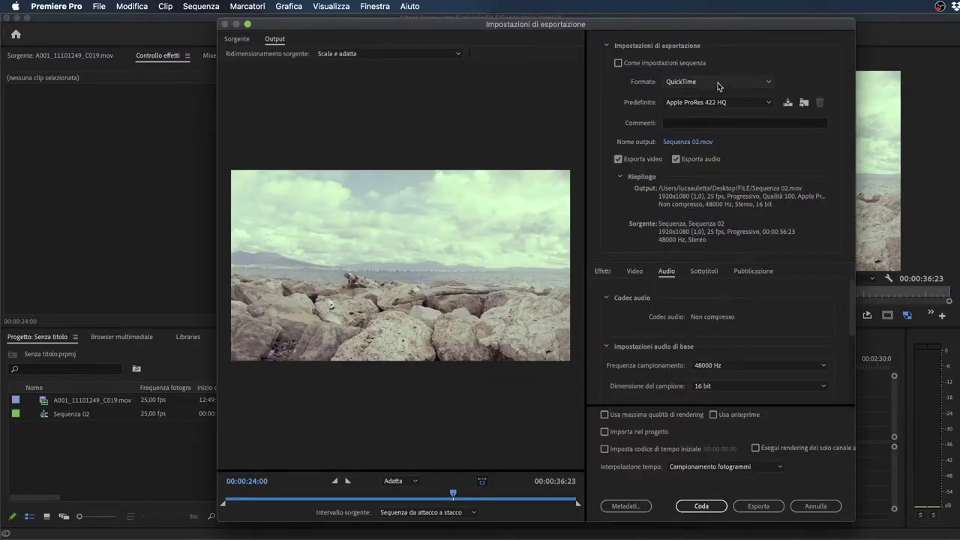
Change the export format from QuickTime to H.264, producing Sequenza 02.mp4, and show the Video settings.
{"action": "left_click", "coordinate": [718, 84]}
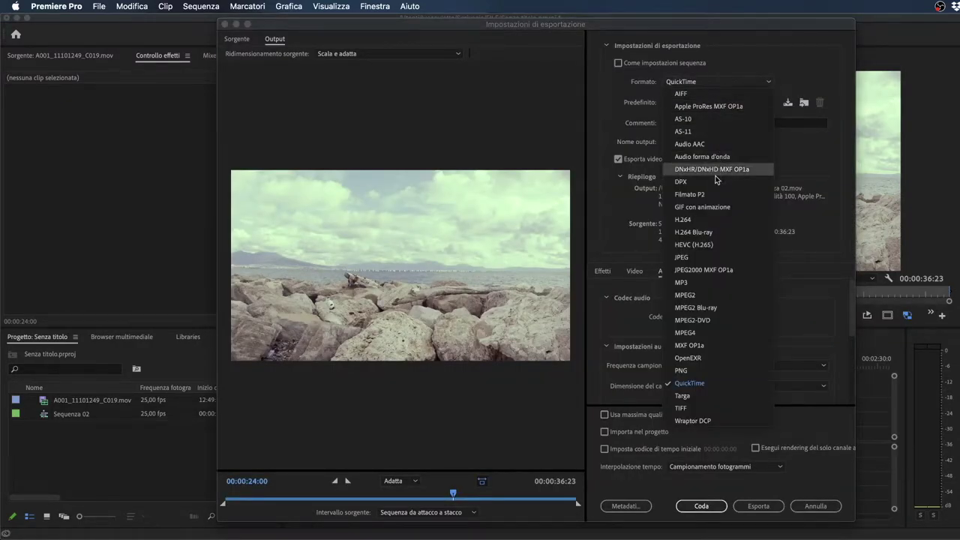
{"action": "left_click", "coordinate": [716, 220]}
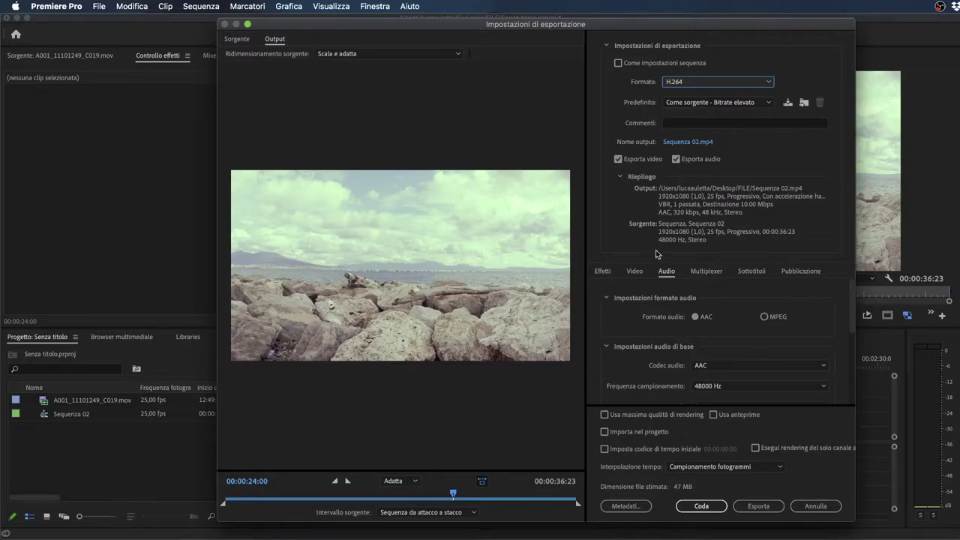
{"action": "left_click", "coordinate": [635, 271]}
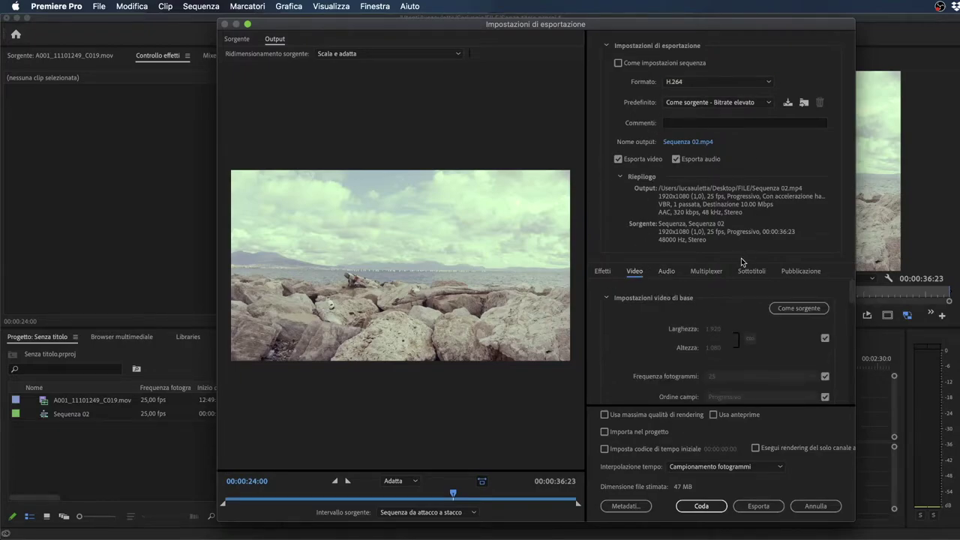
Open the Predefinito list to browse the available H.264 presets.
{"action": "left_click", "coordinate": [727, 105]}
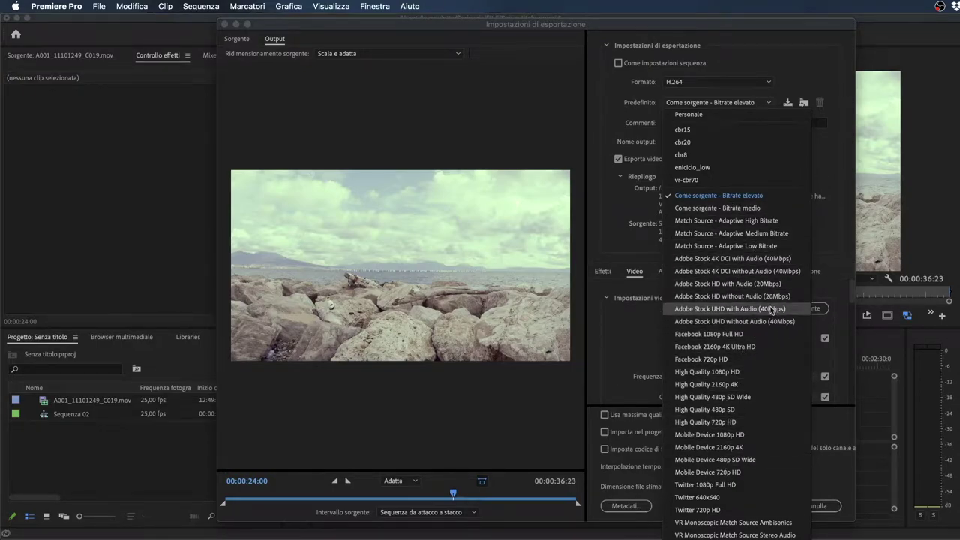
Keep the 'Come sorgente - Bitrate elevato' preset and scroll the Video settings to Impostazioni bitrate.
{"action": "left_click", "coordinate": [614, 326]}
{"action": "scroll", "coordinate": [614, 326], "scroll_direction": "down", "scroll_amount": 3}
{"action": "scroll", "coordinate": [614, 327], "scroll_direction": "down", "scroll_amount": 1}
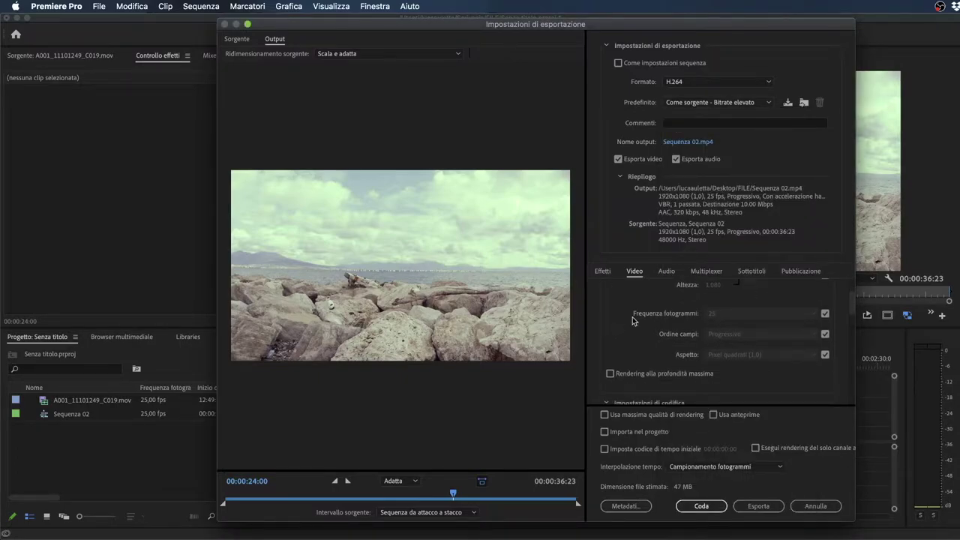
{"action": "scroll", "coordinate": [635, 321], "scroll_direction": "down", "scroll_amount": 1}
{"action": "scroll", "coordinate": [635, 321], "scroll_direction": "up", "scroll_amount": 1}
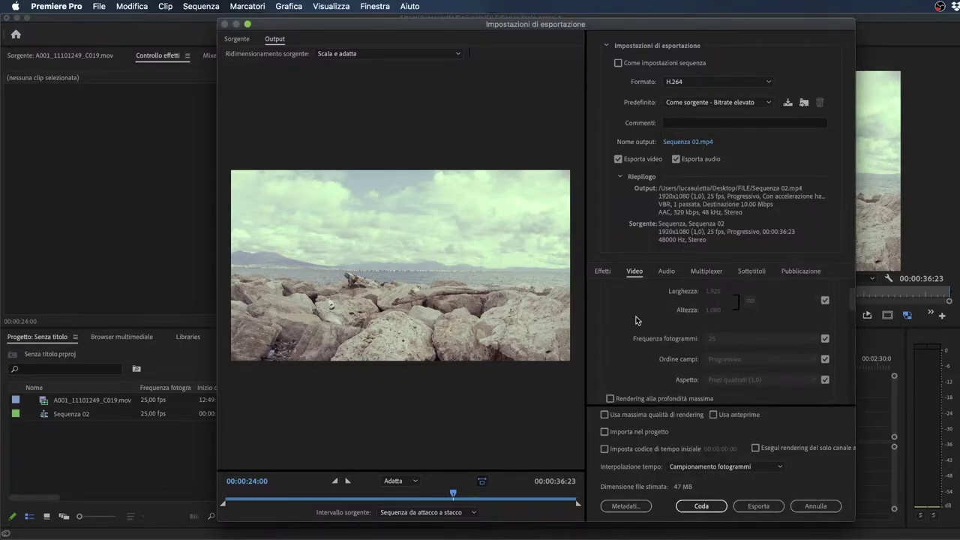
{"action": "scroll", "coordinate": [636, 320], "scroll_direction": "up", "scroll_amount": 1}
{"action": "scroll", "coordinate": [635, 320], "scroll_direction": "up", "scroll_amount": 1}
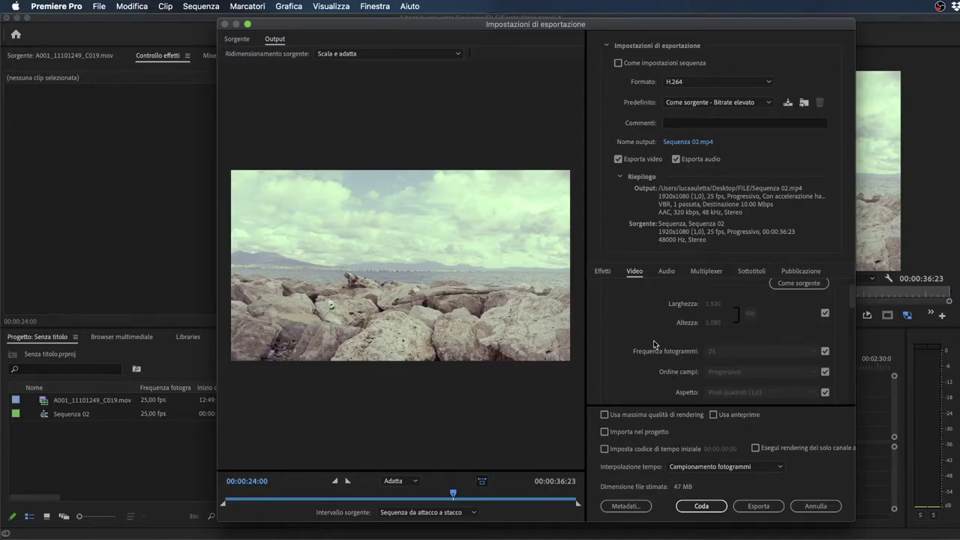
{"action": "scroll", "coordinate": [742, 337], "scroll_direction": "down", "scroll_amount": 1}
{"action": "scroll", "coordinate": [739, 352], "scroll_direction": "up", "scroll_amount": 1}
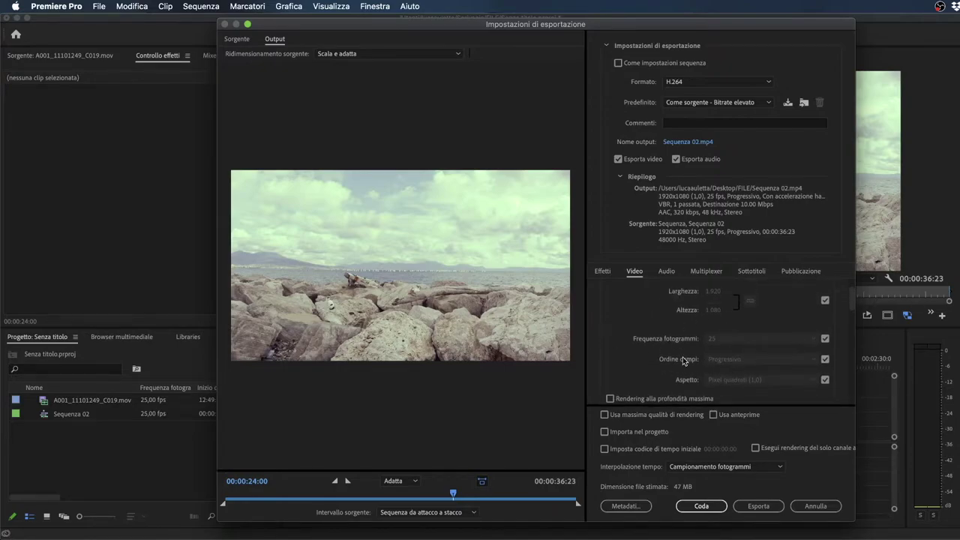
{"action": "scroll", "coordinate": [670, 388], "scroll_direction": "up", "scroll_amount": 1}
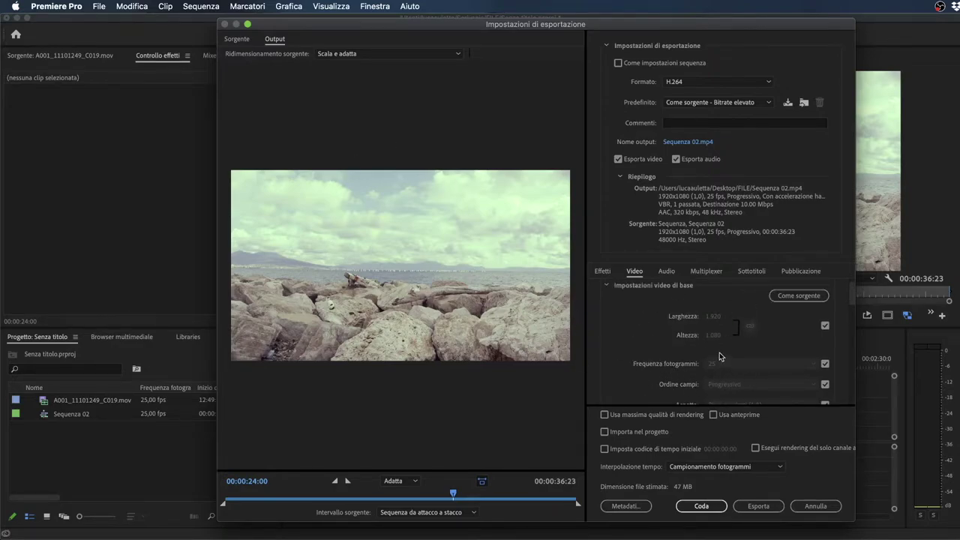
{"action": "scroll", "coordinate": [697, 347], "scroll_direction": "down", "scroll_amount": 3}
{"action": "scroll", "coordinate": [664, 352], "scroll_direction": "down", "scroll_amount": 5}
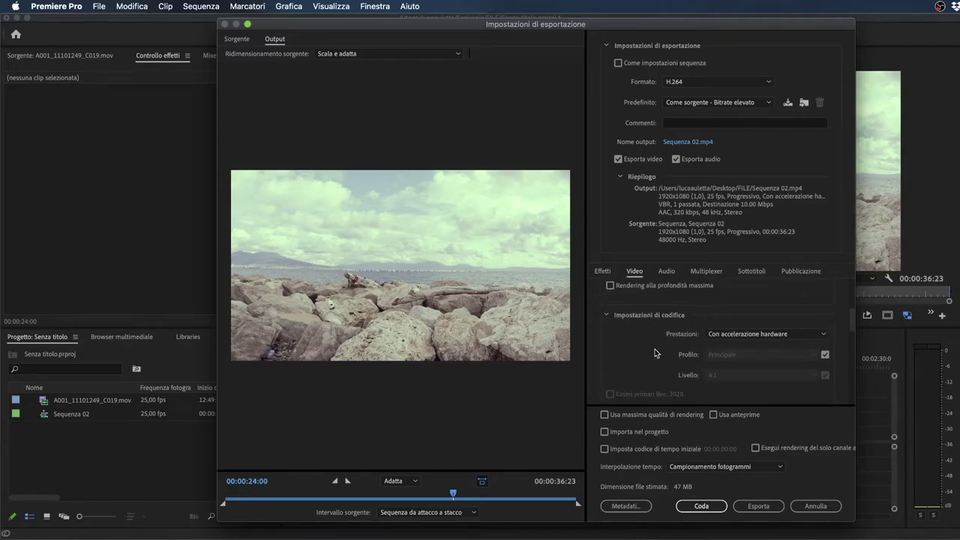
{"action": "scroll", "coordinate": [661, 343], "scroll_direction": "down", "scroll_amount": 2}
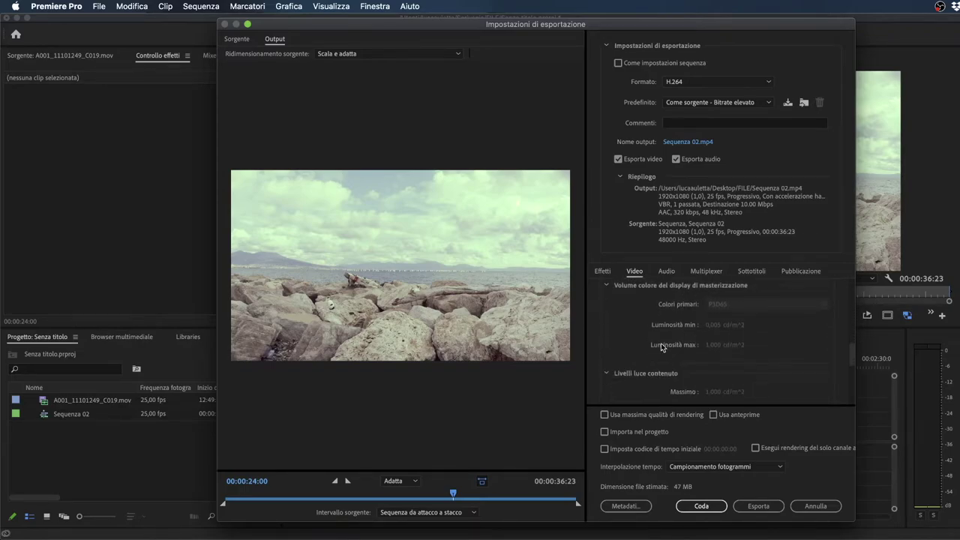
{"action": "scroll", "coordinate": [661, 343], "scroll_direction": "down", "scroll_amount": 1}
{"action": "scroll", "coordinate": [661, 342], "scroll_direction": "down", "scroll_amount": 1}
{"action": "scroll", "coordinate": [661, 342], "scroll_direction": "down", "scroll_amount": 2}
{"action": "scroll", "coordinate": [661, 343], "scroll_direction": "down", "scroll_amount": 1}
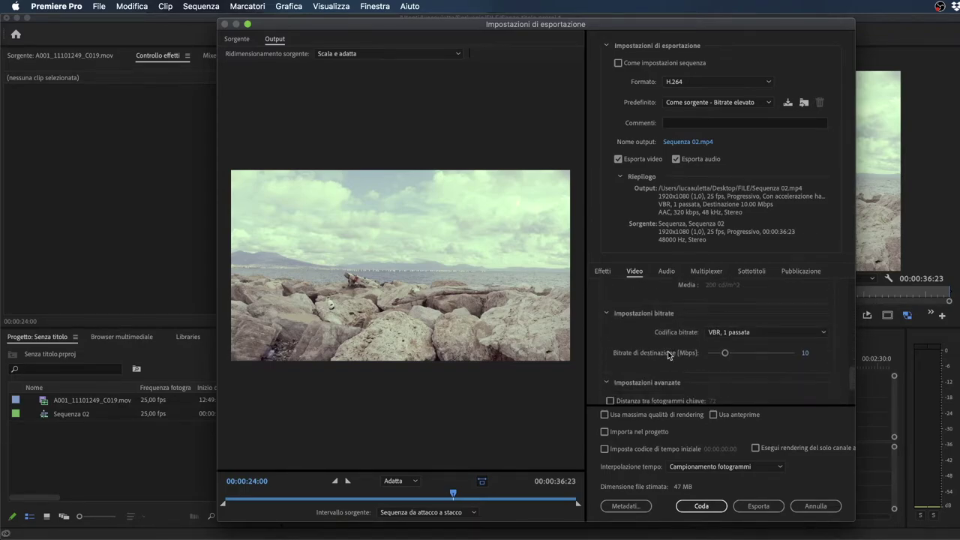
Open the Codifica bitrate dropdown to show CBR, VBR 1 passata and VBR 2 passate.
{"action": "left_click", "coordinate": [732, 335]}
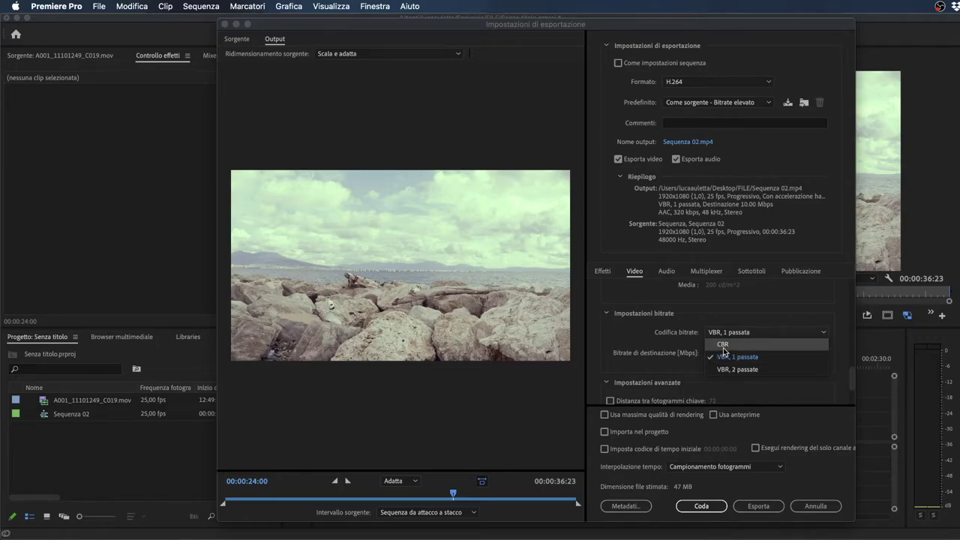
Set bitrate encoding to CBR at 10 Mbps, which switches the preset to Personale.
{"action": "left_click", "coordinate": [724, 346]}
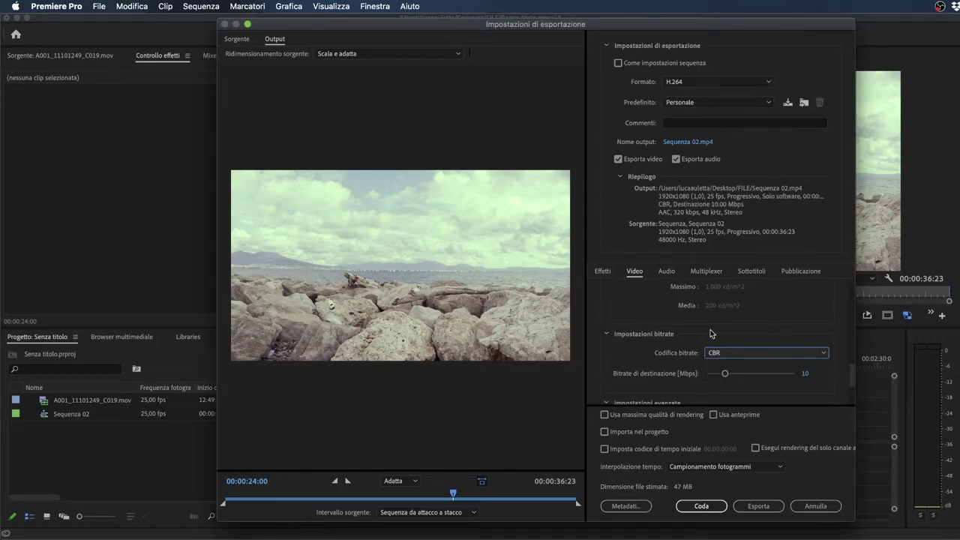
{"action": "scroll", "coordinate": [651, 364], "scroll_direction": "down", "scroll_amount": 1}
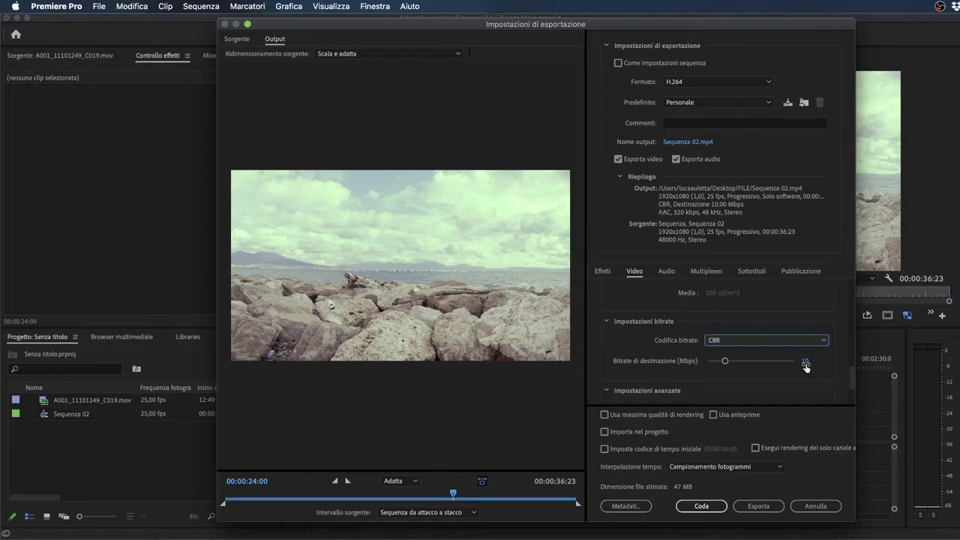
Try CBR target bitrates of 20, 15 and 40 Mbps, ending at 15 Mbps (about 70 MB).
{"action": "left_click", "coordinate": [806, 364]}
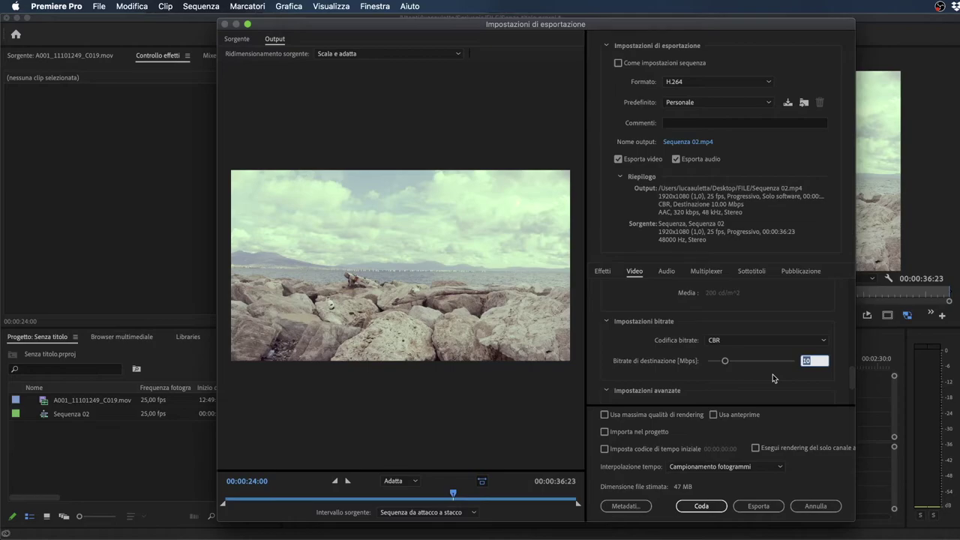
{"action": "type", "text": "20"}
{"action": "key", "text": "Return"}
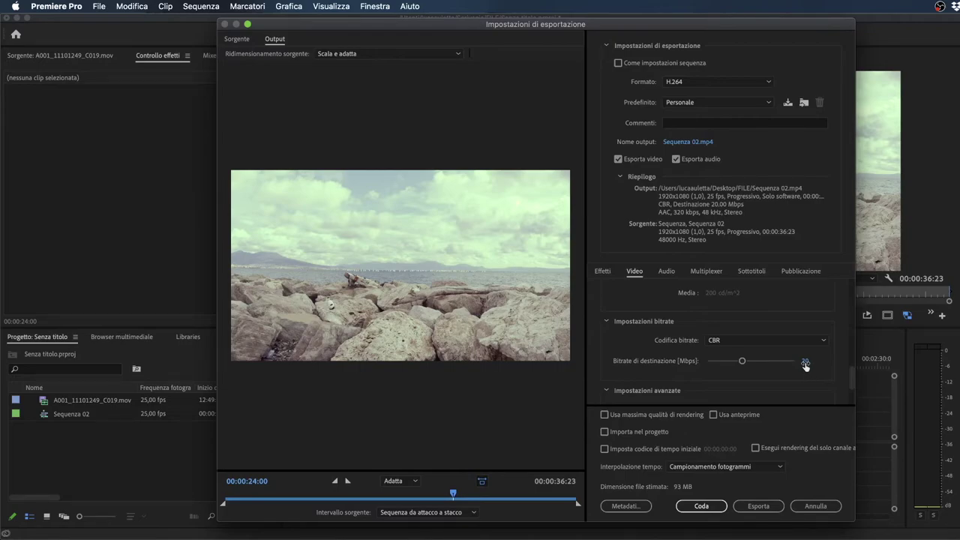
{"action": "left_click", "coordinate": [807, 367]}
{"action": "type", "text": "15"}
{"action": "key", "text": "Return"}
{"action": "left_click", "coordinate": [808, 364]}
{"action": "type", "text": "40"}
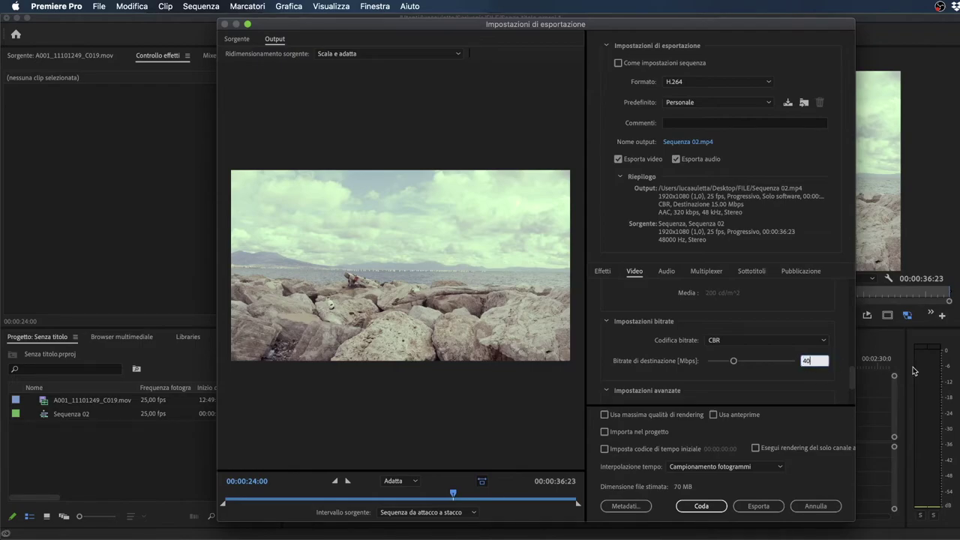
{"action": "key", "text": "Return"}
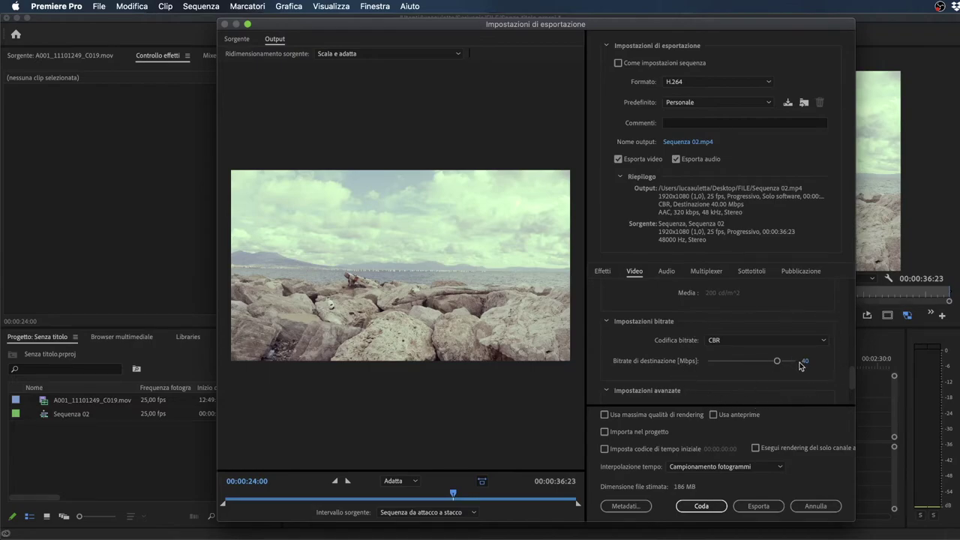
{"action": "left_click", "coordinate": [805, 363]}
{"action": "type", "text": "15"}
{"action": "key", "text": "Return"}
Compare target bitrates of 20 and 40 Mbps, settling on 20 Mbps (about 93 MB).
{"action": "left_click", "coordinate": [805, 363]}
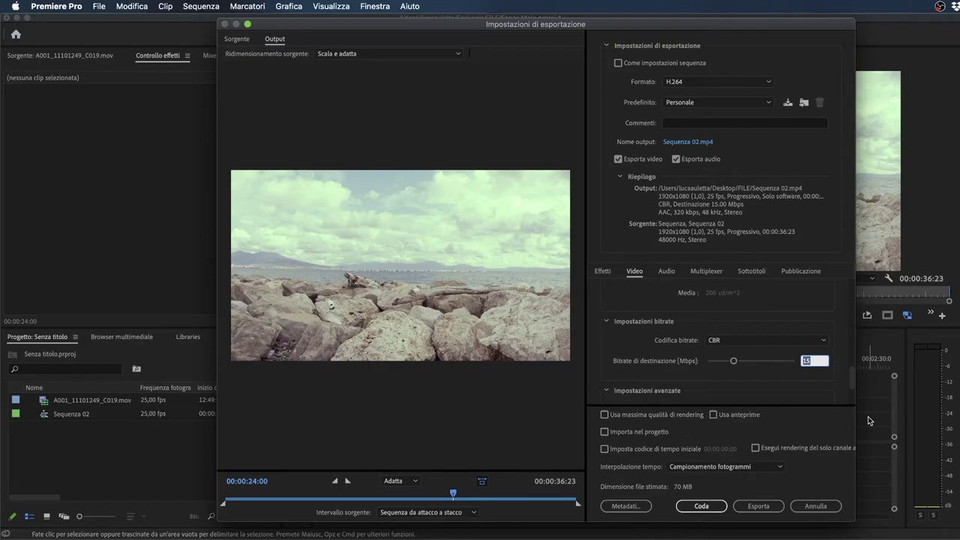
{"action": "type", "text": "20"}
{"action": "key", "text": "Return"}
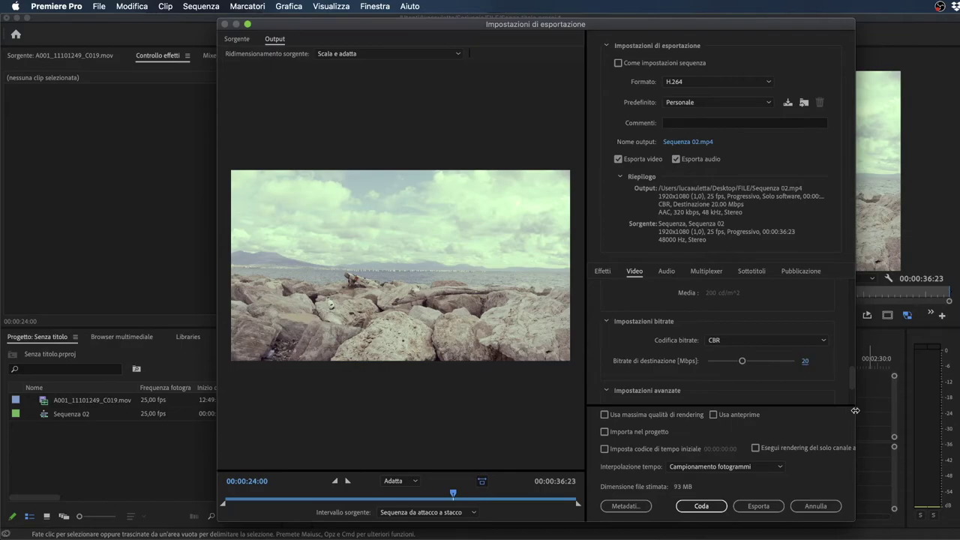
{"action": "left_click", "coordinate": [805, 361]}
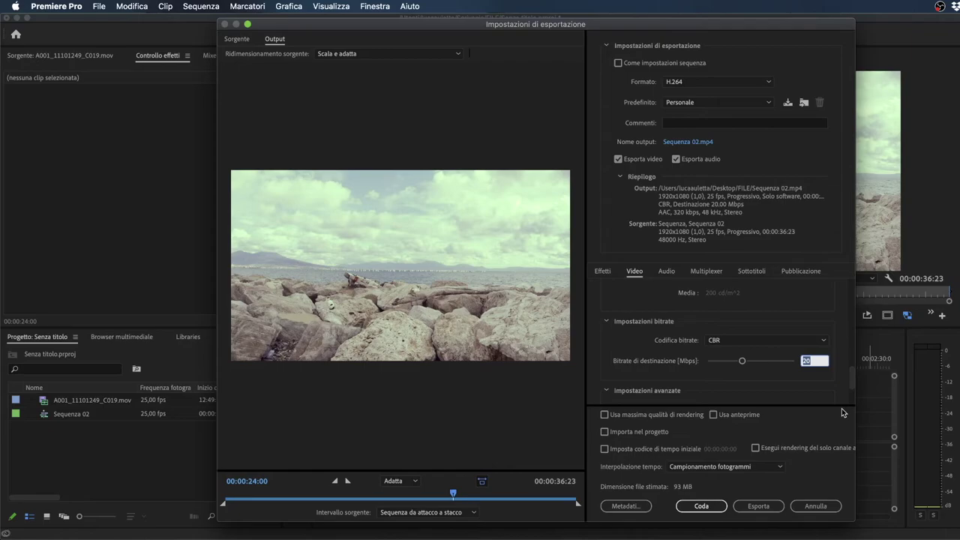
{"action": "type", "text": "4"}
{"action": "type", "text": "0"}
{"action": "key", "text": "Return"}
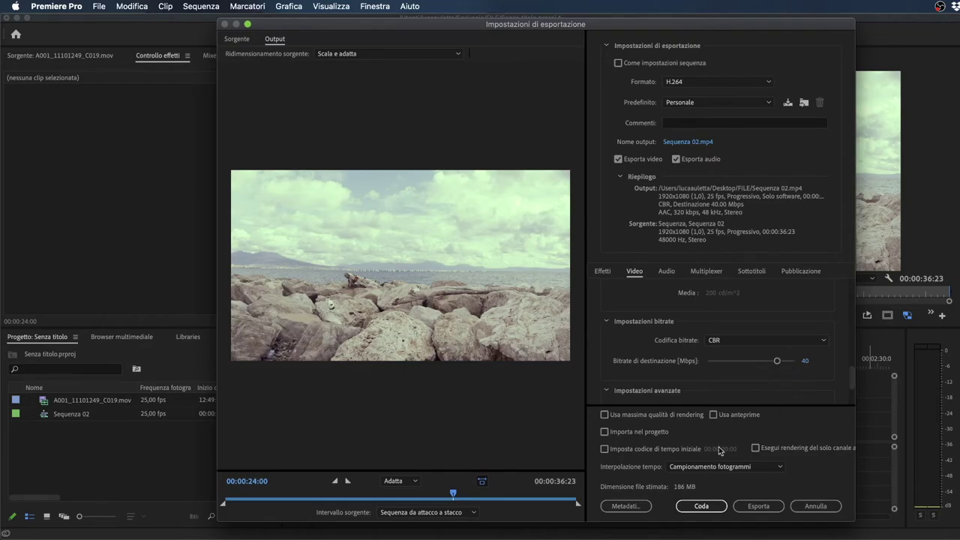
{"action": "left_click", "coordinate": [806, 361]}
{"action": "type", "text": "20"}
{"action": "key", "text": "Return"}
{"action": "left_click", "coordinate": [671, 273]}
{"action": "scroll", "coordinate": [660, 368], "scroll_direction": "down", "scroll_amount": 1}
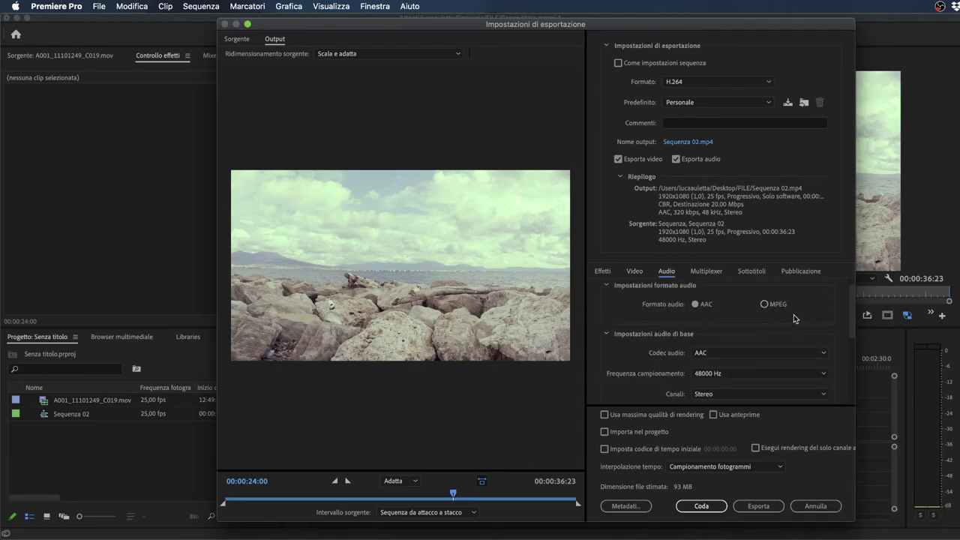
{"action": "left_click", "coordinate": [635, 273]}
{"action": "left_click", "coordinate": [668, 272]}
{"action": "left_click", "coordinate": [635, 271]}
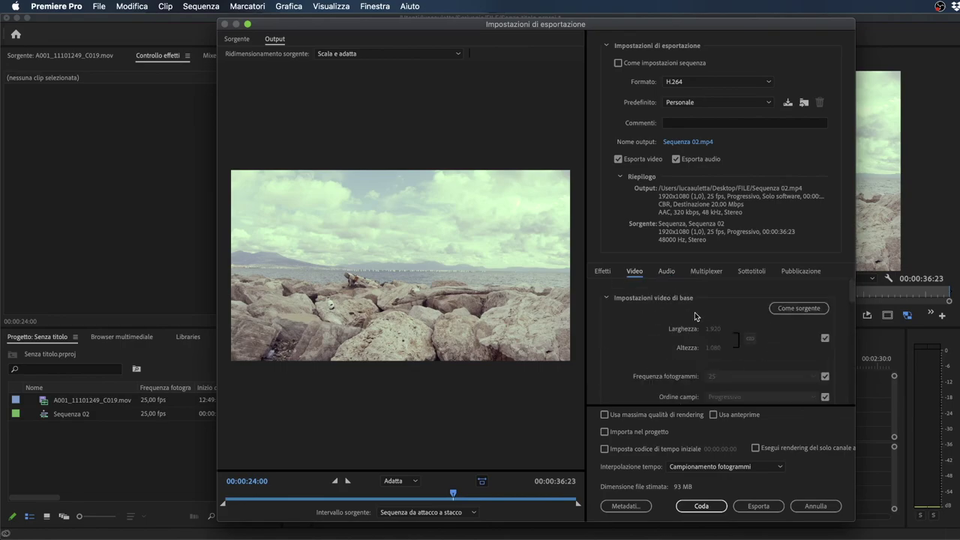